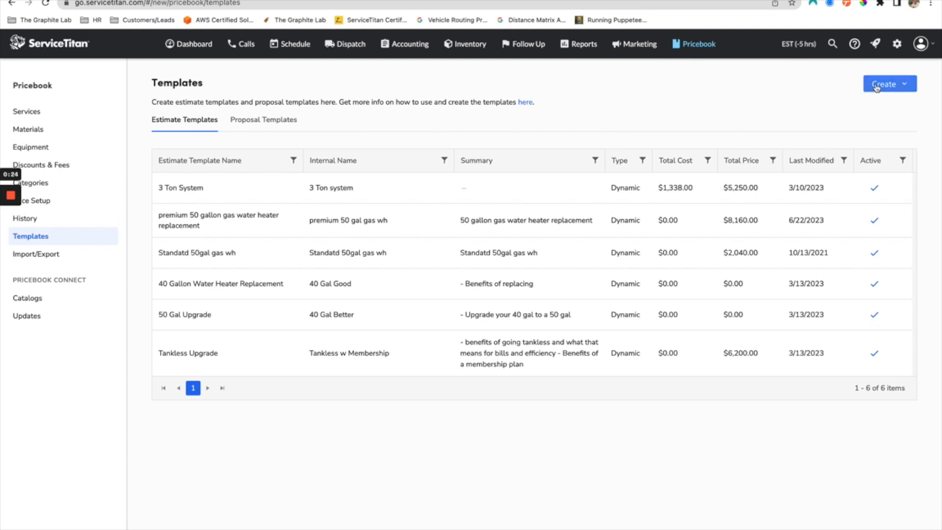
Start a new estimate template with both the internal name and the estimate template name set to "40 Gallon Water Heater - Good".
{"action": "left_click", "coordinate": [906, 86]}
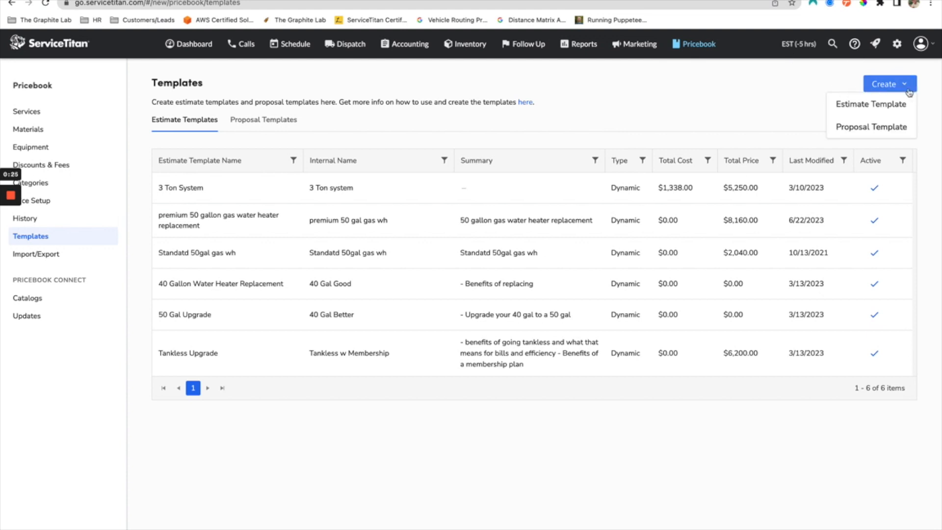
{"action": "left_click", "coordinate": [880, 104]}
{"action": "left_click", "coordinate": [349, 209]}
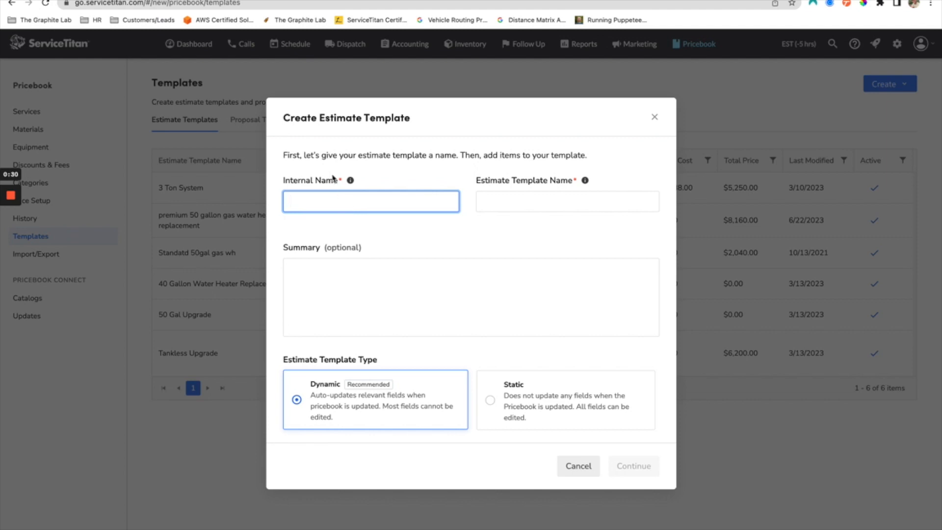
{"action": "mouse_move", "coordinate": [350, 182]}
{"action": "type", "text": "Gallon Water Heater - Good"}
{"action": "left_click", "coordinate": [521, 210]}
{"action": "left_click_drag", "start_coordinate": [427, 204], "coordinate": [256, 209]}
{"action": "key", "text": "super+c"}
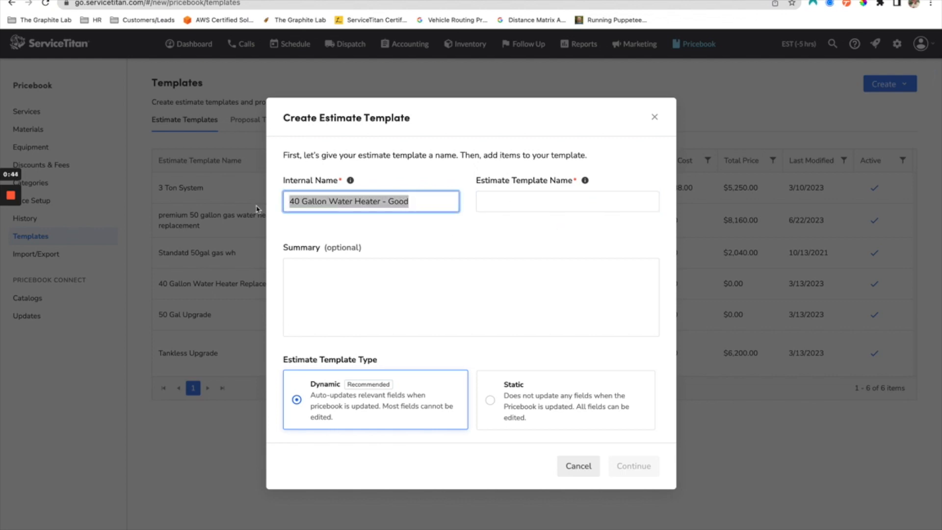
{"action": "left_click", "coordinate": [582, 202]}
{"action": "key", "text": "super+v"}
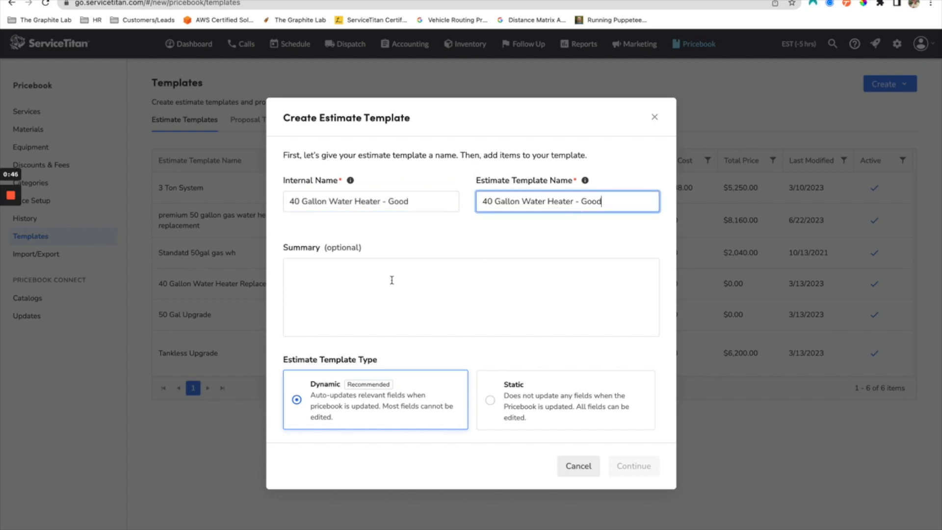
Enter the summary "Replacing a 40 Gallon Water Heater", keep the Dynamic type, and continue to the template's items.
{"action": "left_click", "coordinate": [392, 280]}
{"action": "type", "text": "Re"}
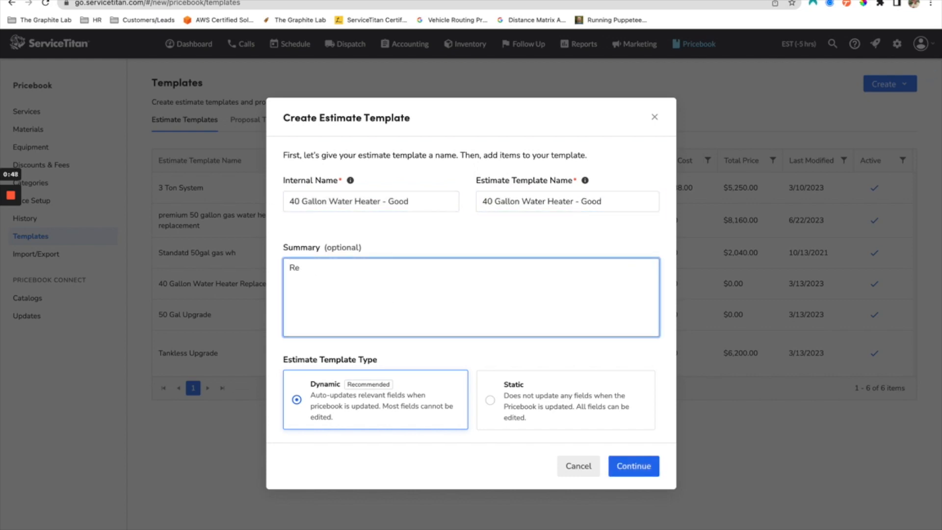
{"action": "type", "text": "opacing a 40 Gallon Water Heater"}
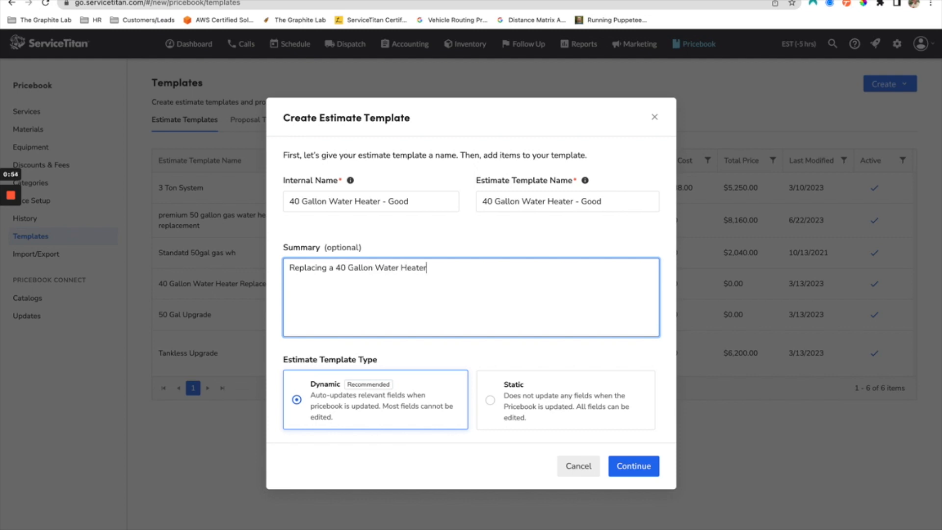
{"action": "left_click", "coordinate": [423, 476]}
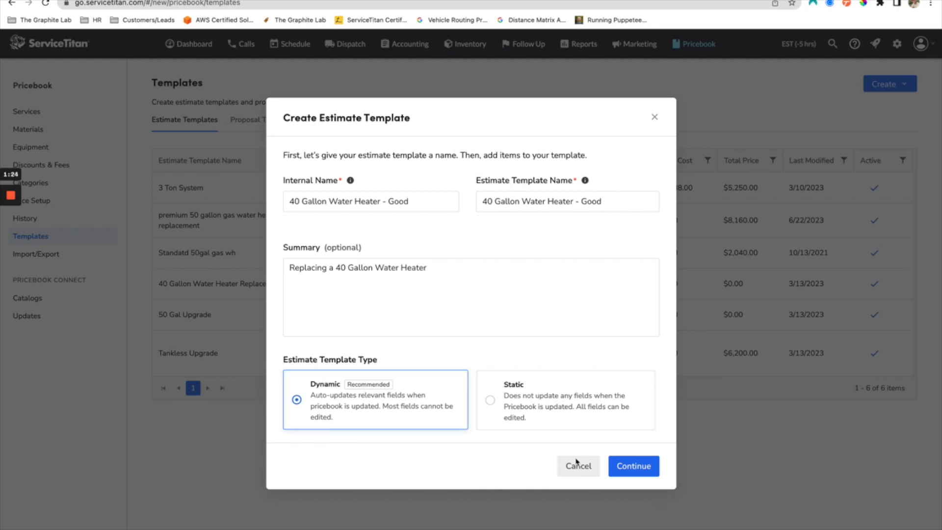
{"action": "left_click", "coordinate": [654, 472]}
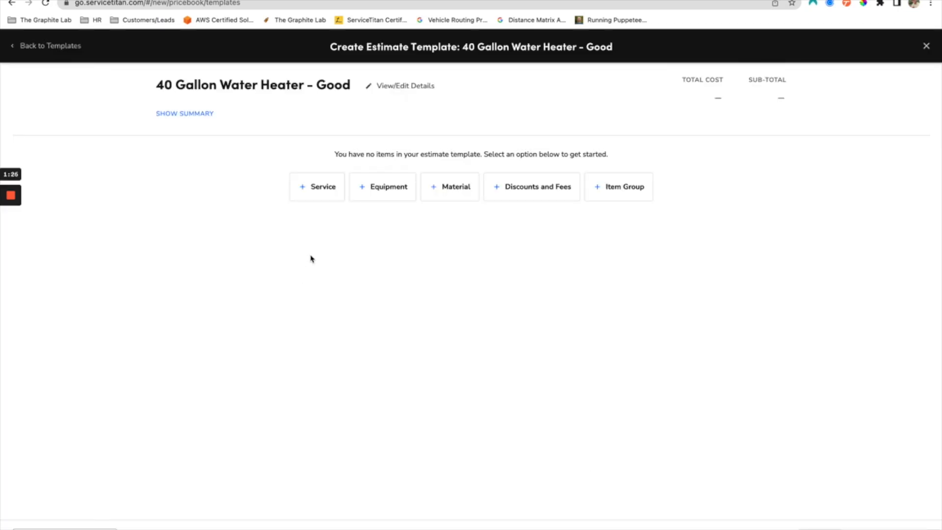
Add the 40 Gal Electric Water Heater service (WHE-110) to the Good template and save it.
{"action": "left_click", "coordinate": [305, 186]}
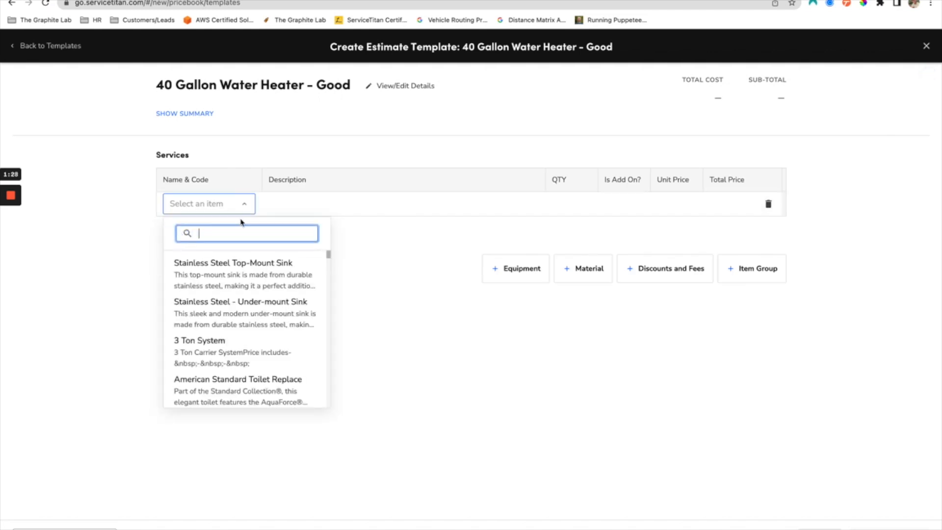
{"action": "type", "text": "40 gallon water heater"}
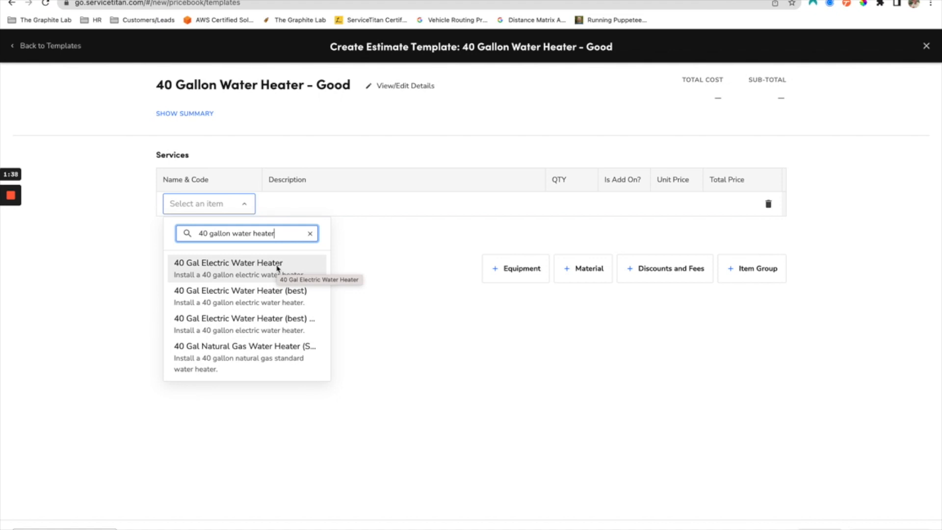
{"action": "left_click", "coordinate": [278, 269]}
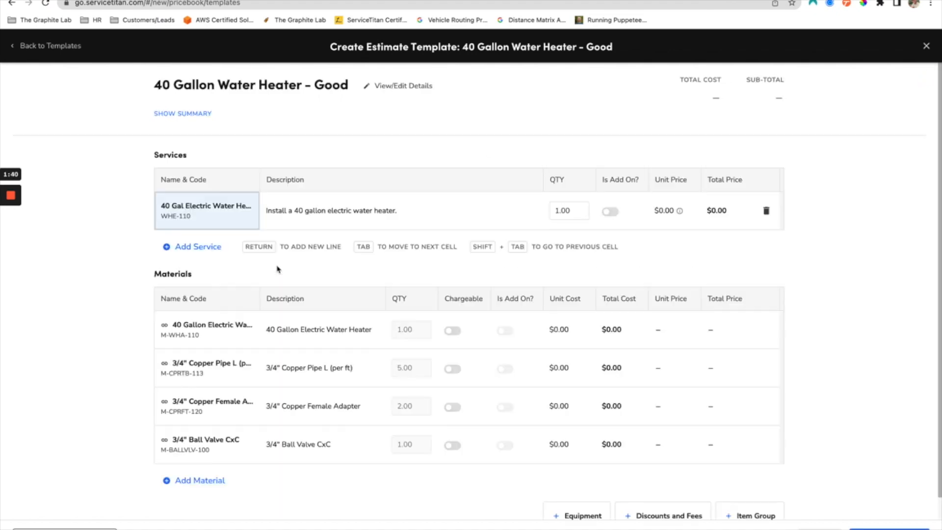
{"action": "left_click", "coordinate": [888, 529]}
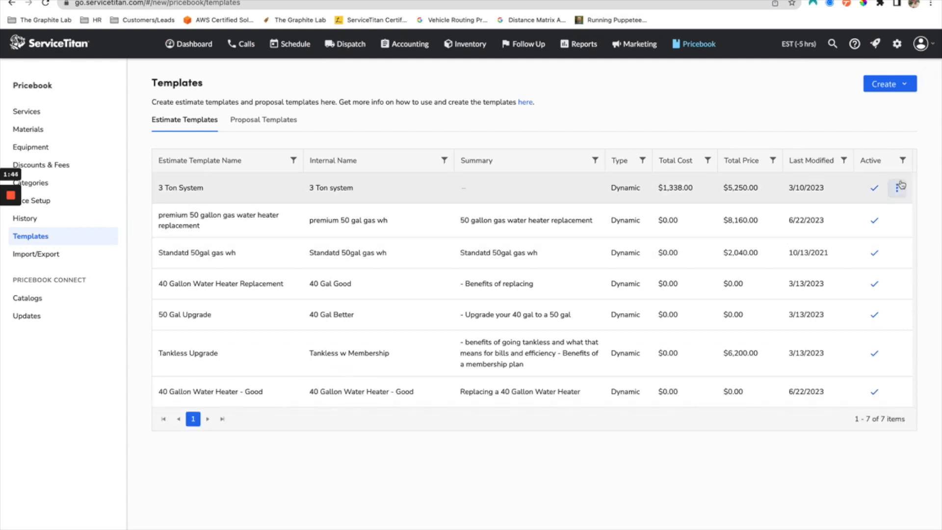
Duplicate the 40 Gallon Water Heater - Good template, setting both names to "40 Gallon Water Heater - Better".
{"action": "left_click", "coordinate": [897, 392]}
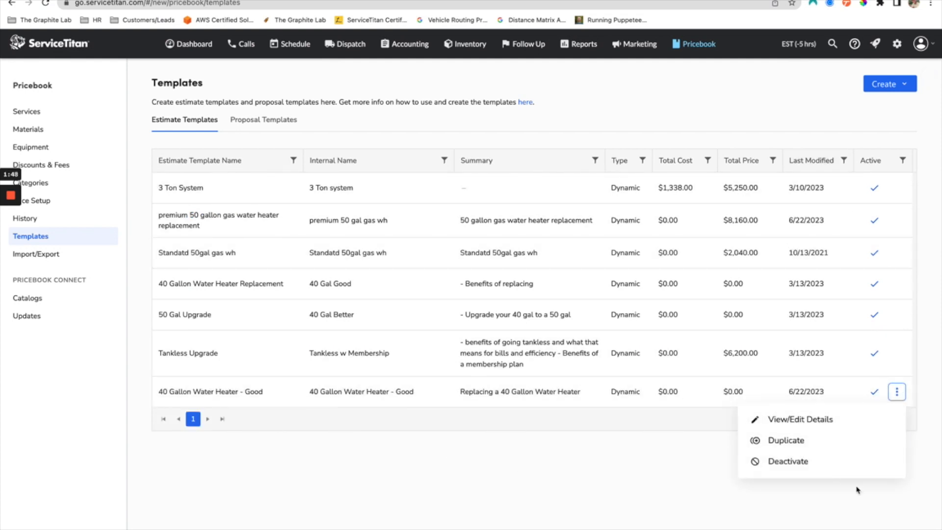
{"action": "left_click", "coordinate": [820, 445]}
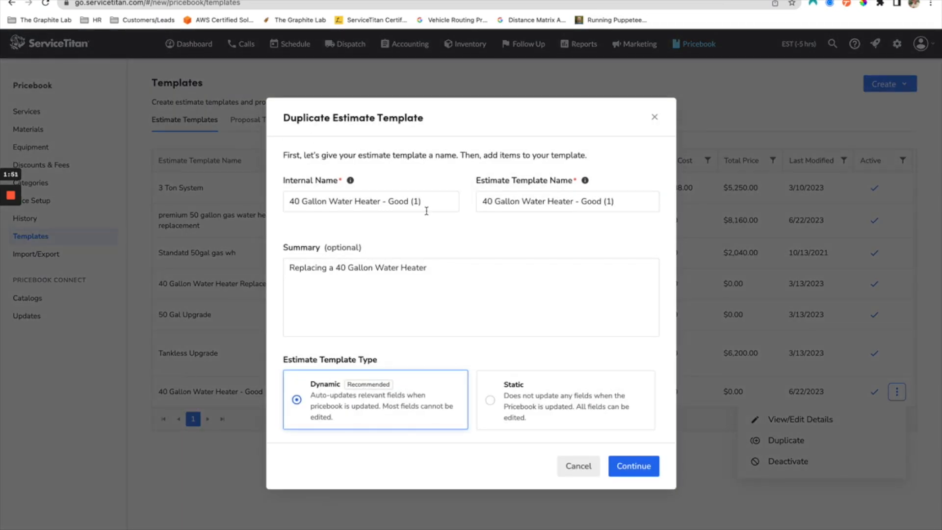
{"action": "left_click_drag", "start_coordinate": [427, 211], "coordinate": [386, 205]}
{"action": "type", "text": "Better"}
{"action": "left_click_drag", "start_coordinate": [647, 201], "coordinate": [582, 202]}
{"action": "type", "text": "Better"}
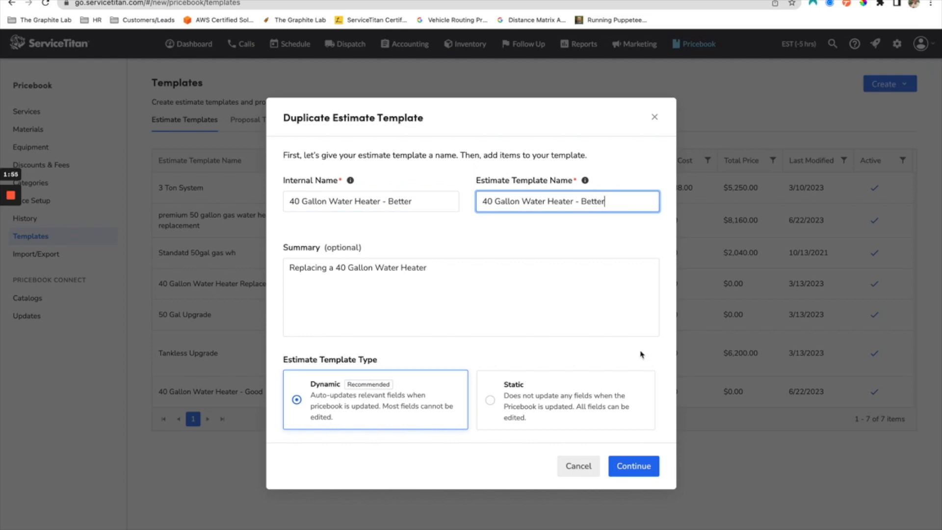
{"action": "left_click", "coordinate": [633, 466]}
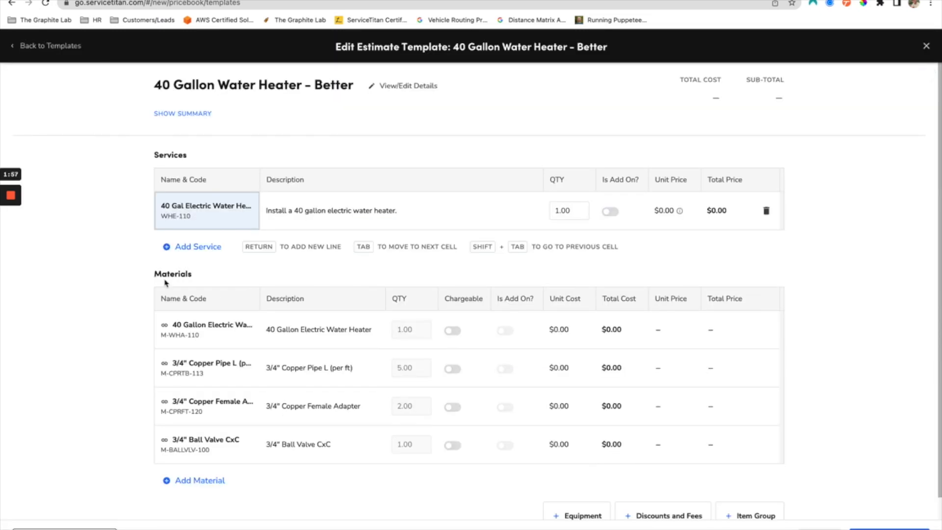
Replace the Better template's service with the 40 Gal Electric Water Heater (best) variant coded WHE-130 (1), and save the template.
{"action": "left_click", "coordinate": [766, 211]}
{"action": "left_click", "coordinate": [307, 187]}
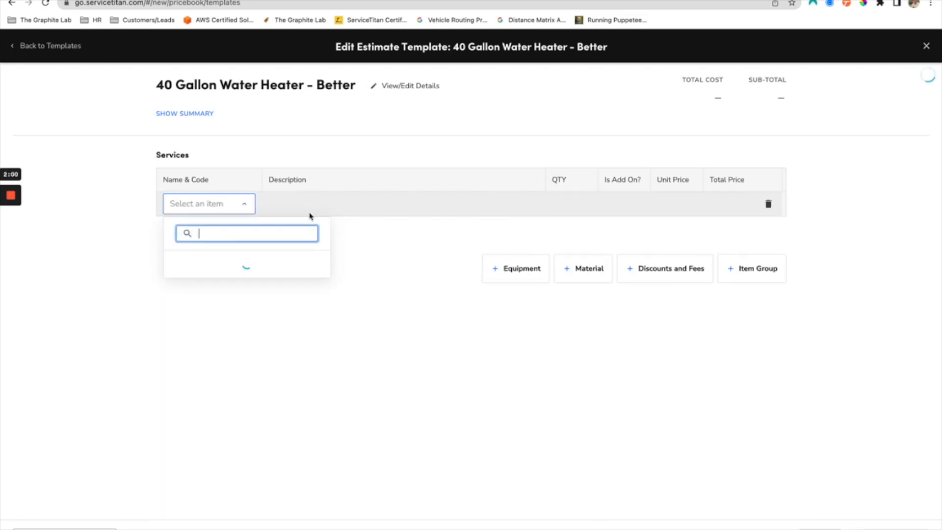
{"action": "type", "text": "40 gallon"}
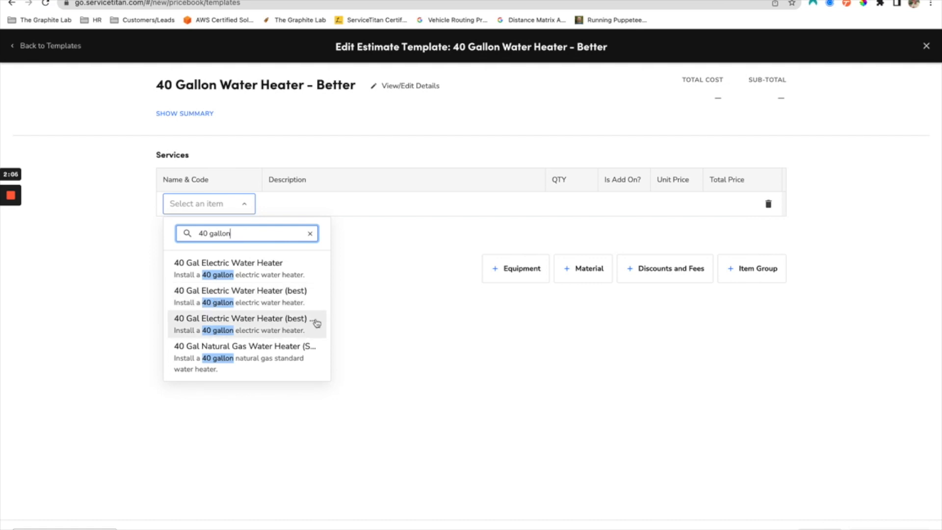
{"action": "left_click", "coordinate": [316, 322]}
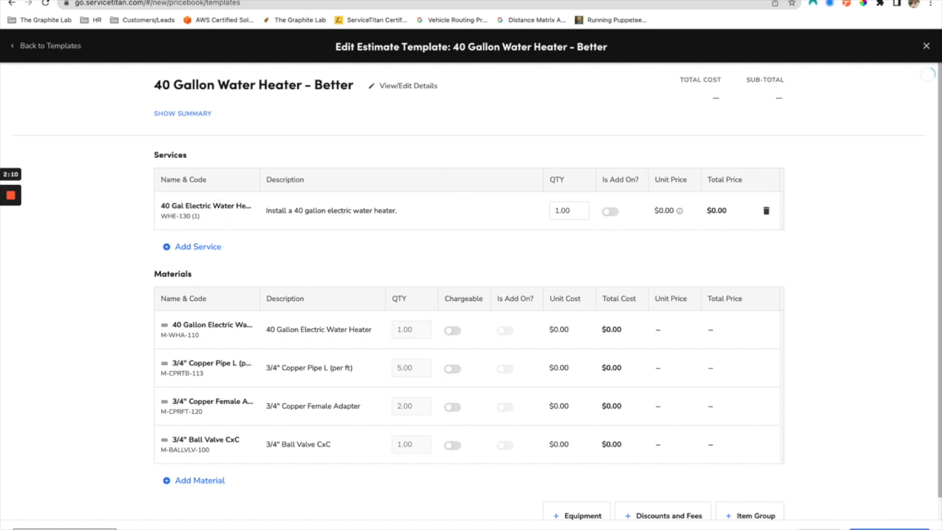
{"action": "left_click", "coordinate": [926, 46]}
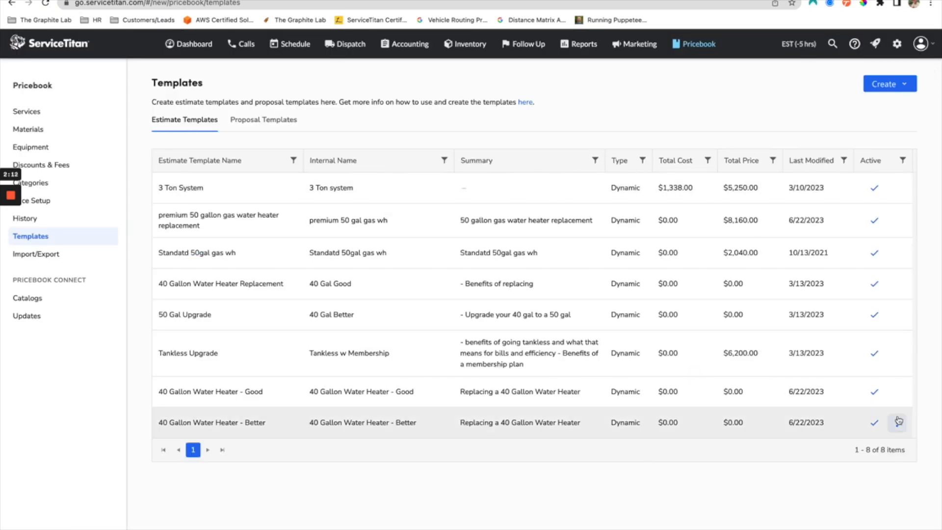
Duplicate the 40 Gallon Water Heater - Better template, setting both names to "40 Gallon Water Heater - Best".
{"action": "left_click", "coordinate": [897, 422]}
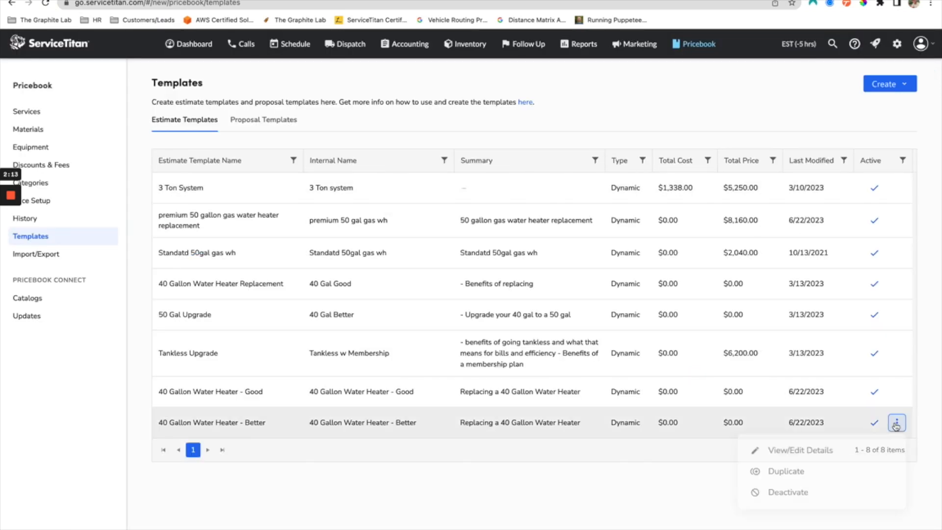
{"action": "left_click", "coordinate": [811, 471]}
{"action": "left_click_drag", "start_coordinate": [428, 205], "coordinate": [396, 202]}
{"action": "type", "text": "st"}
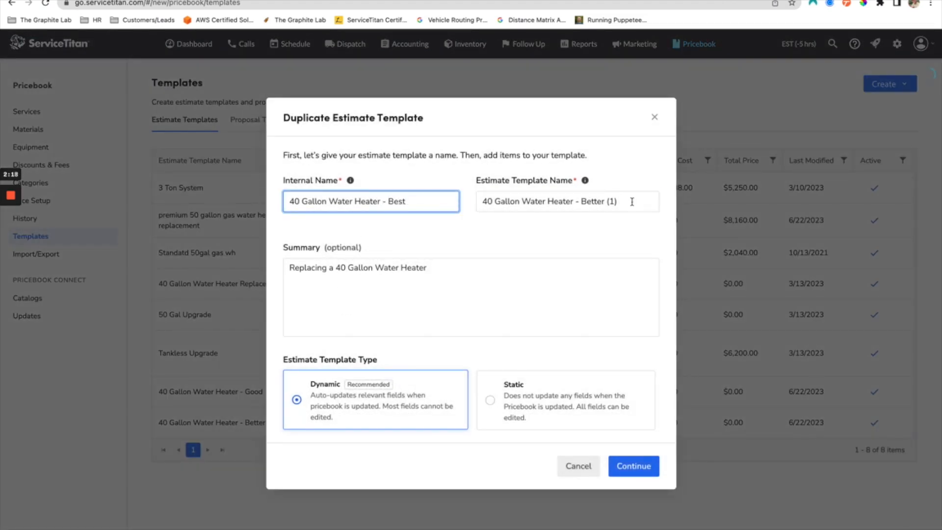
{"action": "left_click_drag", "start_coordinate": [632, 201], "coordinate": [586, 203]}
{"action": "type", "text": "st"}
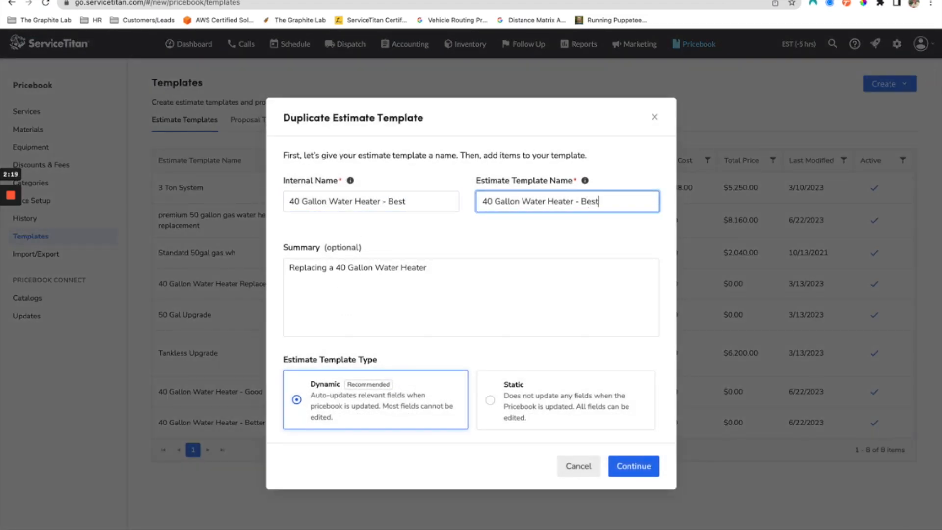
{"action": "left_click", "coordinate": [634, 465]}
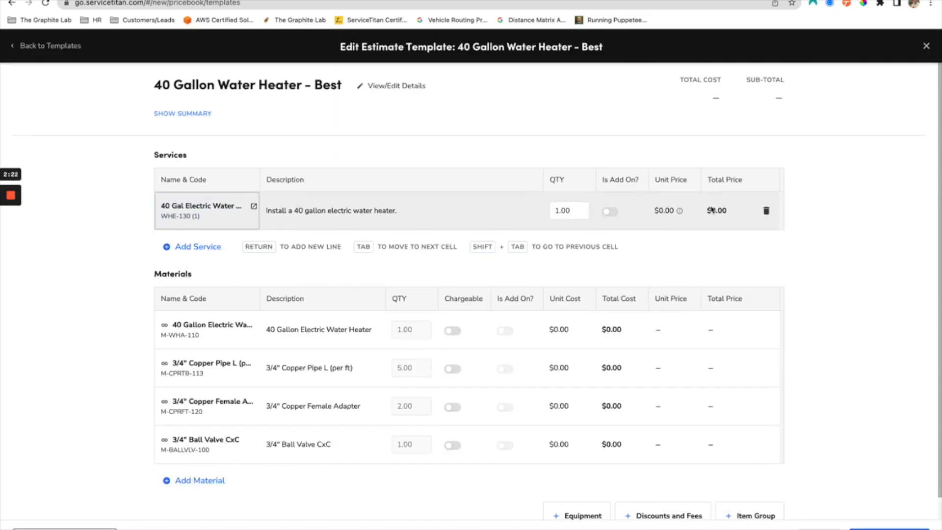
Replace the Best template's service with 40 Gal Electric Water Heater (best), code WHE-130.
{"action": "left_click", "coordinate": [766, 210]}
{"action": "left_click", "coordinate": [314, 188]}
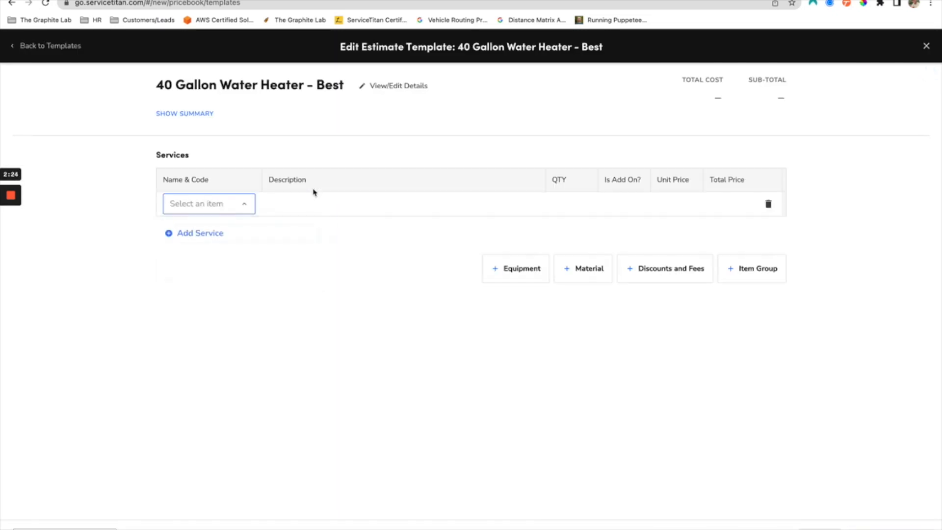
{"action": "type", "text": "40 gallon"}
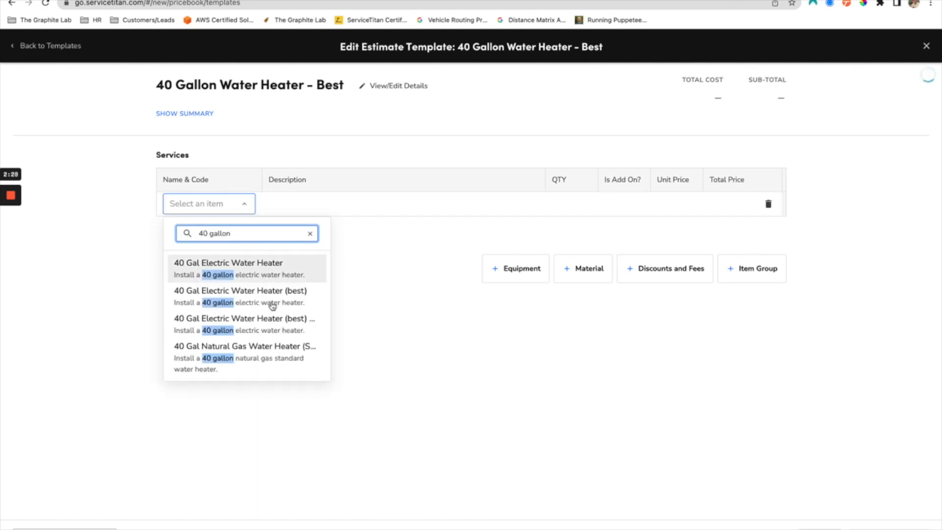
{"action": "left_click", "coordinate": [267, 306]}
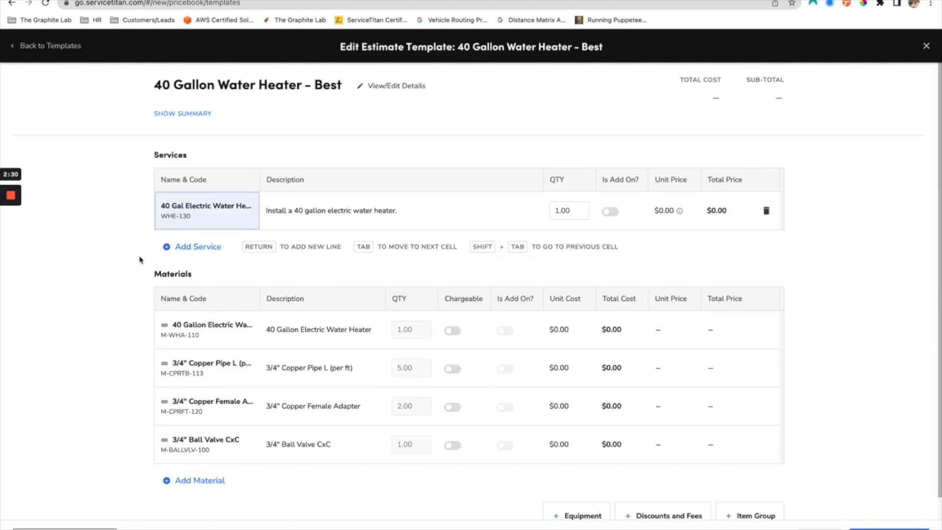
Add the Gold Membership service to the Best template and save it.
{"action": "left_click", "coordinate": [186, 246]}
{"action": "type", "text": "members"}
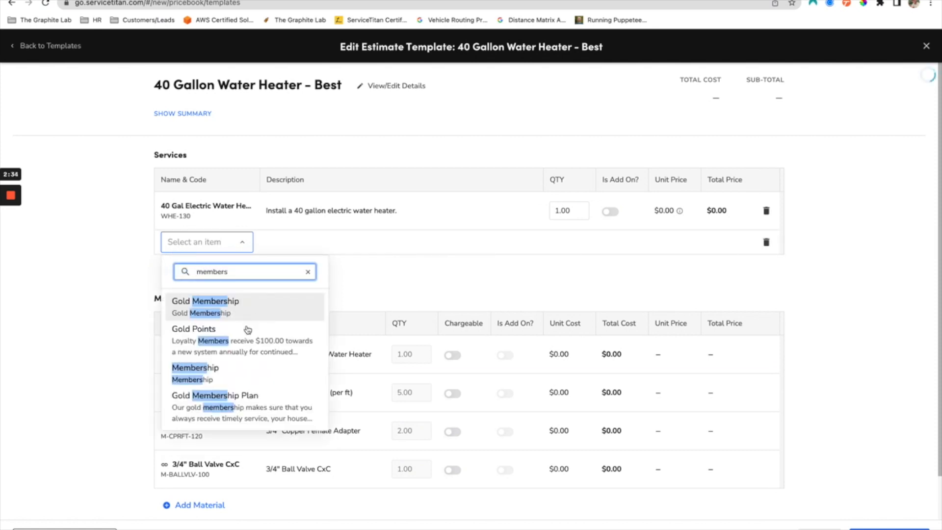
{"action": "left_click", "coordinate": [264, 304]}
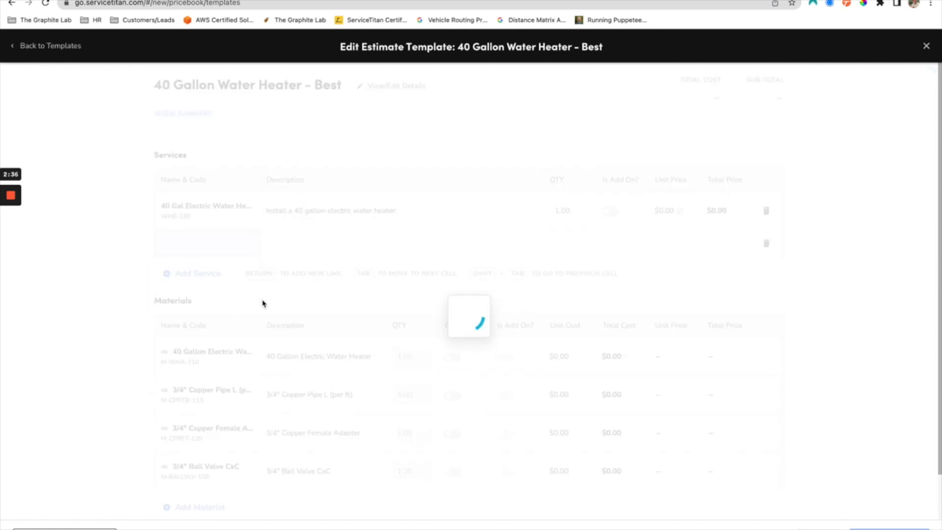
{"action": "left_click", "coordinate": [923, 524]}
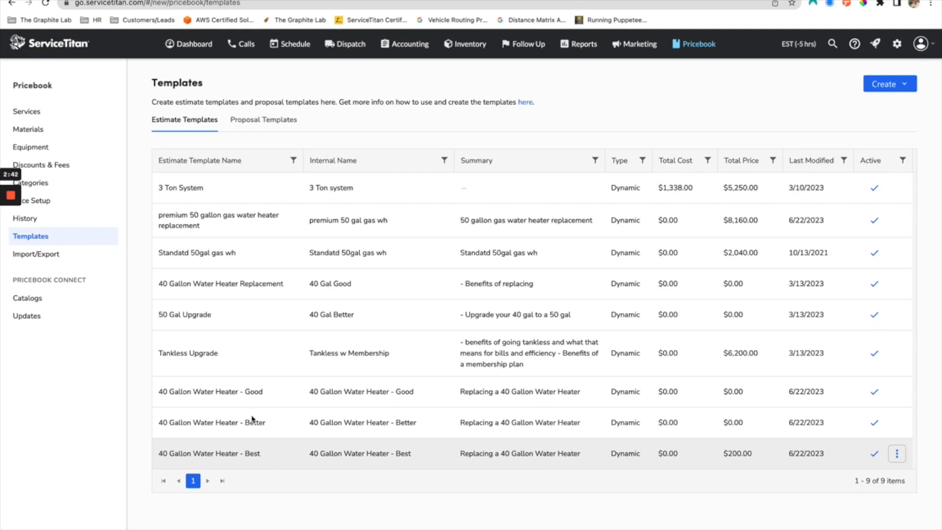
Start a new proposal template named "40 Gallon Water Heater Replacement".
{"action": "left_click", "coordinate": [898, 89]}
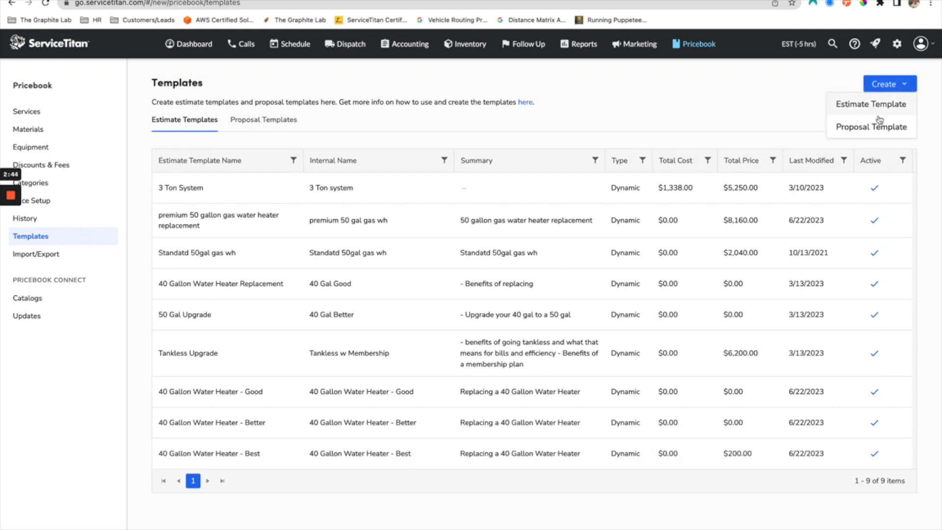
{"action": "left_click", "coordinate": [878, 126]}
{"action": "left_click", "coordinate": [348, 216]}
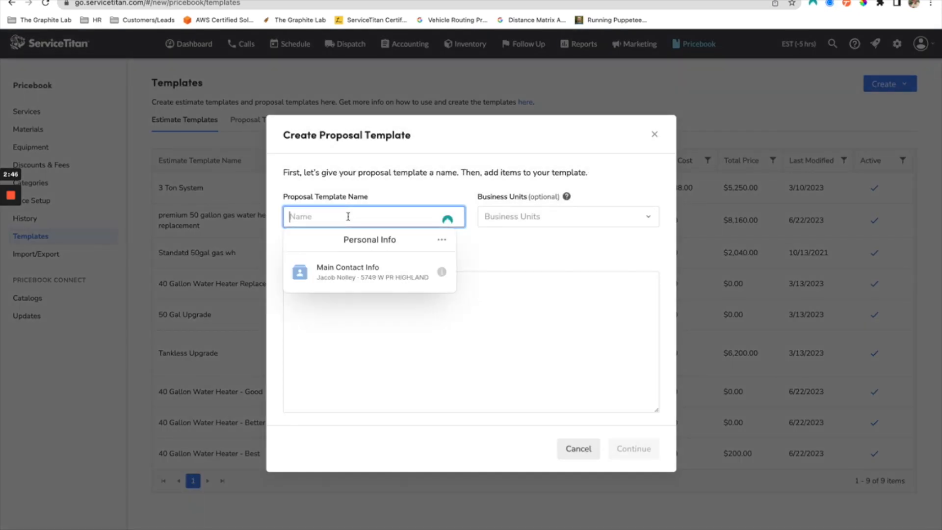
{"action": "type", "text": "40 Gallo"}
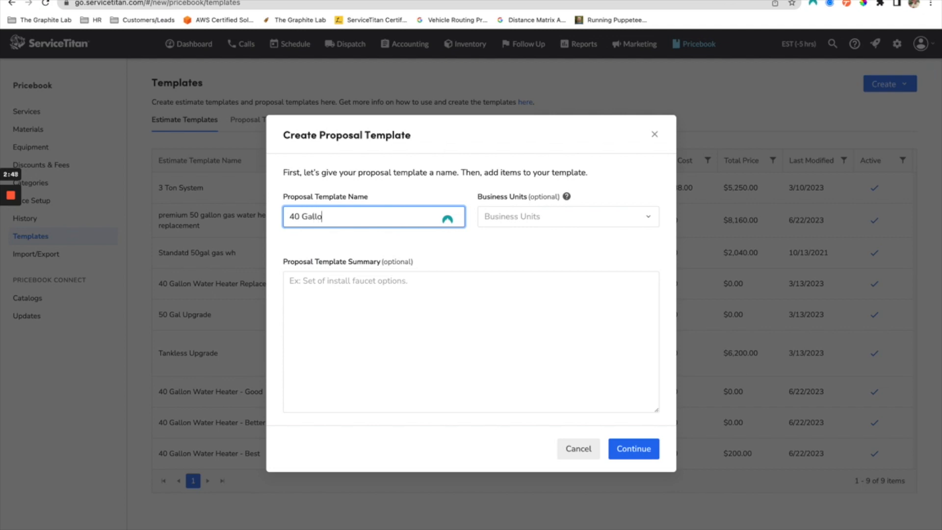
{"action": "type", "text": "n Water Heater Replacement"}
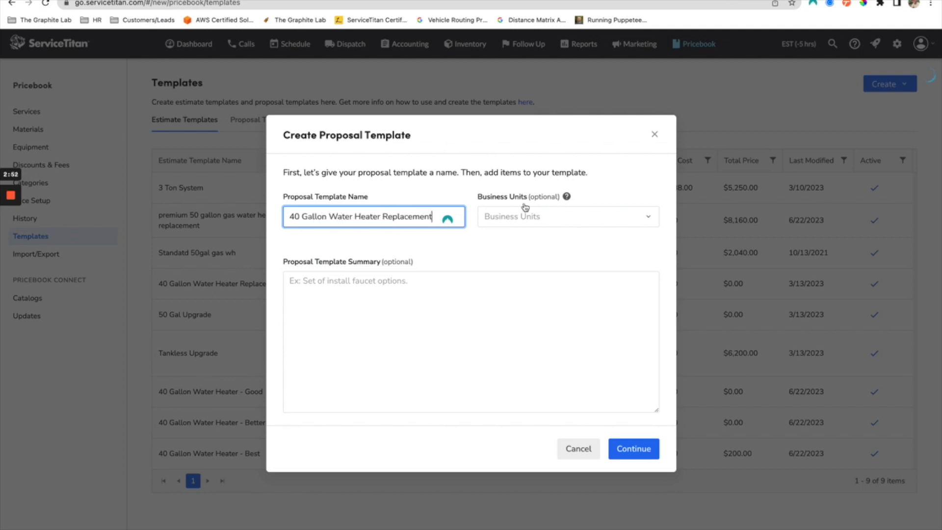
Assign the proposal template to the Plumbing - Install, Plumbing - Service, Plumbing - Maintenance and Plumbing - Sales business units.
{"action": "left_click", "coordinate": [507, 225]}
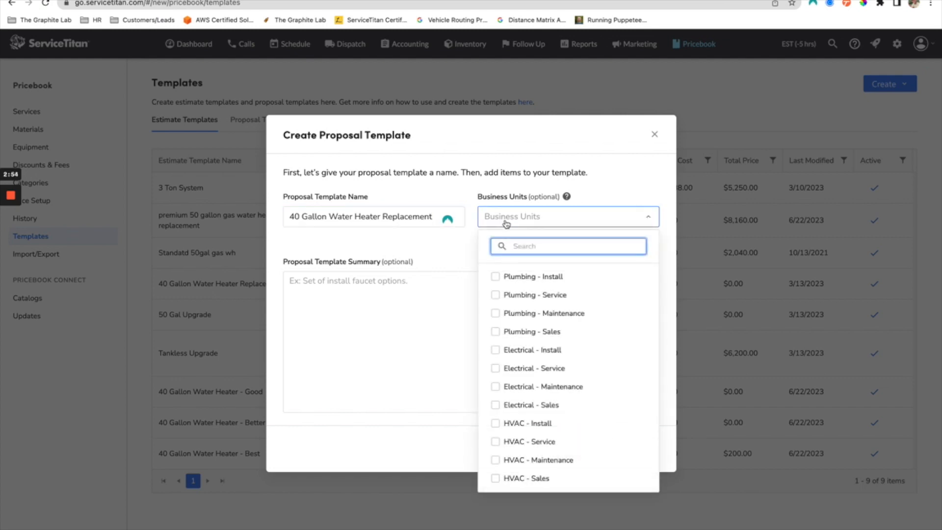
{"action": "left_click", "coordinate": [503, 277]}
{"action": "left_click", "coordinate": [501, 295]}
{"action": "left_click", "coordinate": [502, 314]}
{"action": "left_click", "coordinate": [498, 332]}
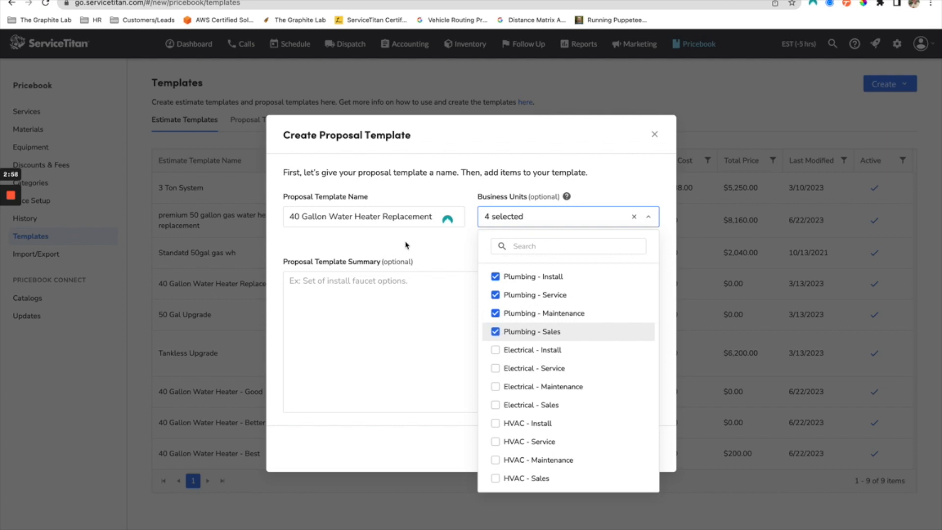
{"action": "left_click", "coordinate": [424, 251]}
Enter the proposal summary "Set of Install Options for 40 Gallon Water Heaters" and continue to the proposal builder.
{"action": "left_click", "coordinate": [347, 333]}
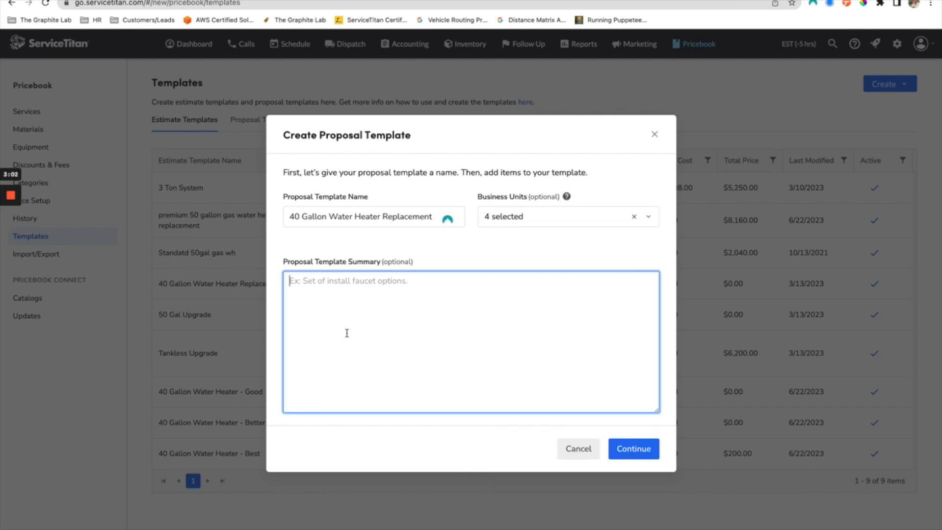
{"action": "type", "text": "Set"}
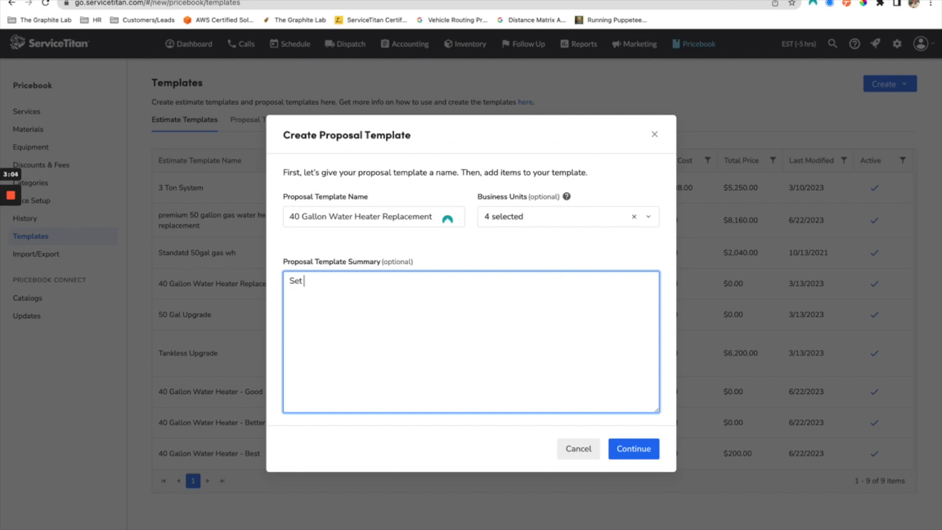
{"action": "type", "text": " of Install Options for 40 Gallon Water Heaters"}
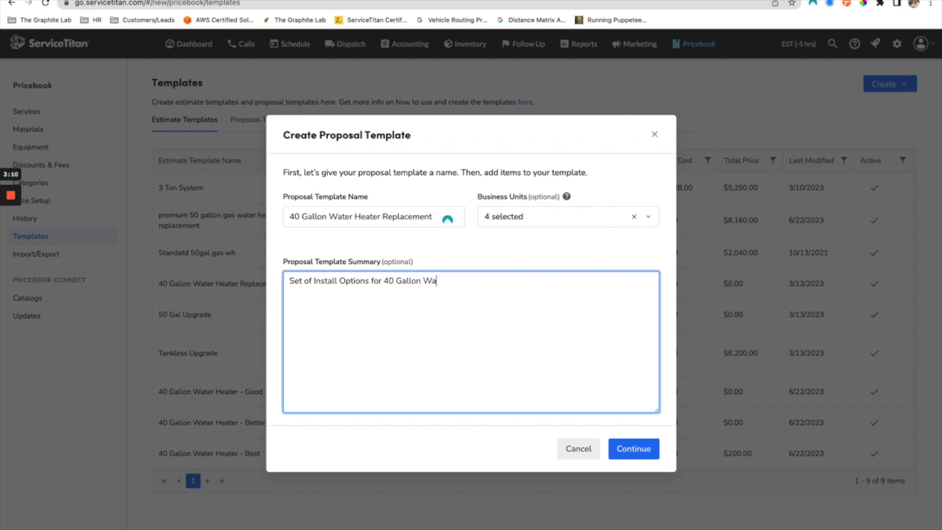
{"action": "left_click", "coordinate": [648, 455]}
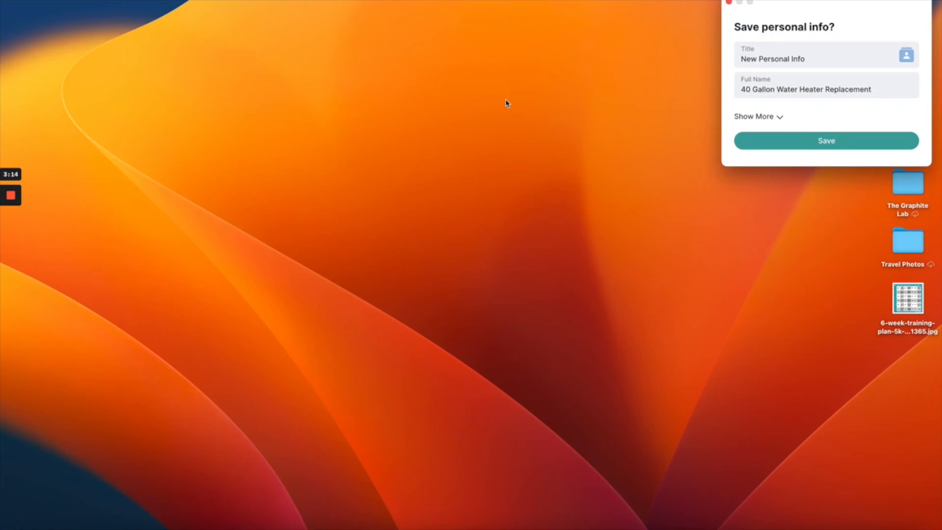
{"action": "key", "text": "ctrl+Right"}
Try the proposal types "Basic, Better, Best" and "Basic, Premium, Premium Plus", clearing each selection.
{"action": "scroll", "coordinate": [243, 257], "scroll_direction": "down", "scroll_amount": 5}
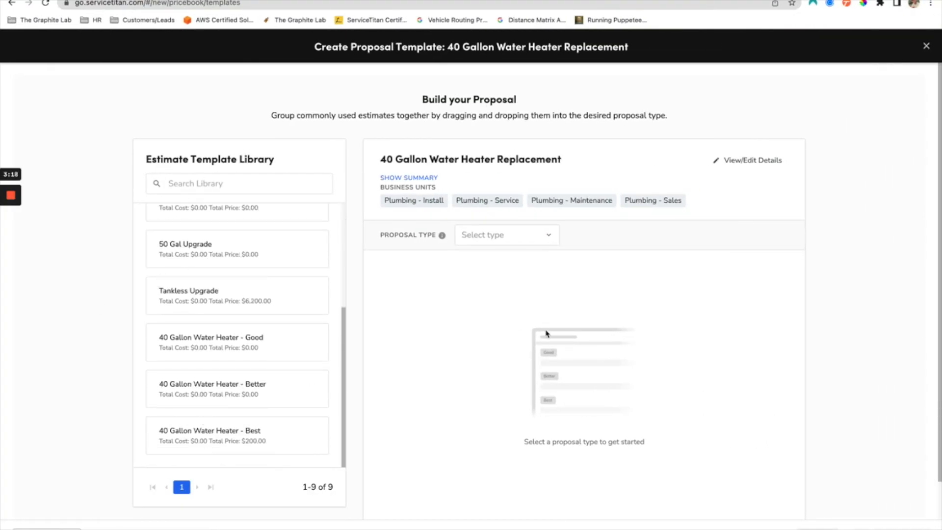
{"action": "scroll", "coordinate": [547, 332], "scroll_direction": "down", "scroll_amount": 2}
{"action": "scroll", "coordinate": [316, 286], "scroll_direction": "up", "scroll_amount": 5}
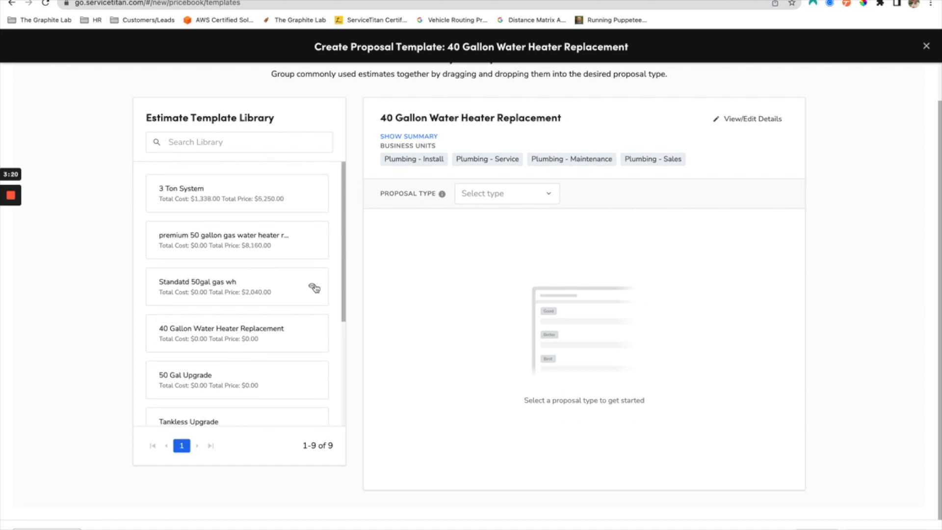
{"action": "left_click", "coordinate": [498, 201]}
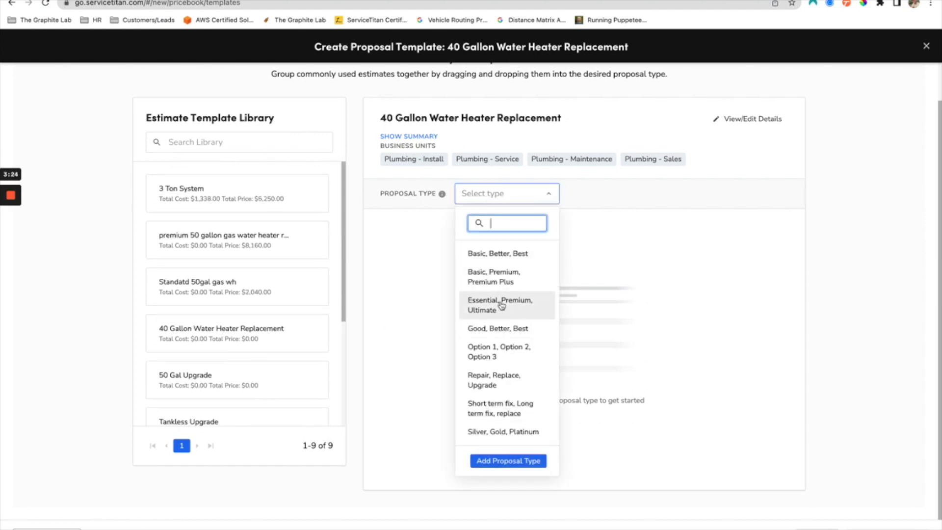
{"action": "left_click", "coordinate": [506, 259]}
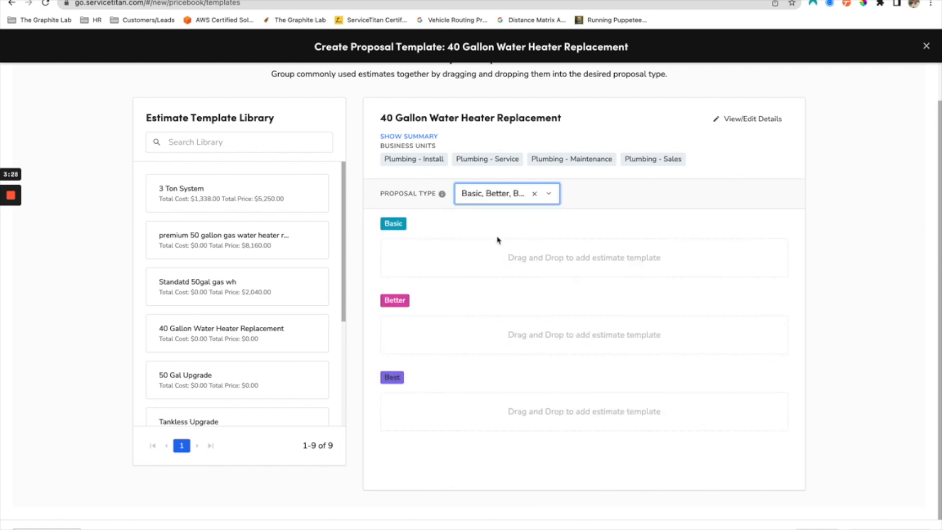
{"action": "left_click", "coordinate": [534, 194]}
{"action": "left_click", "coordinate": [534, 198]}
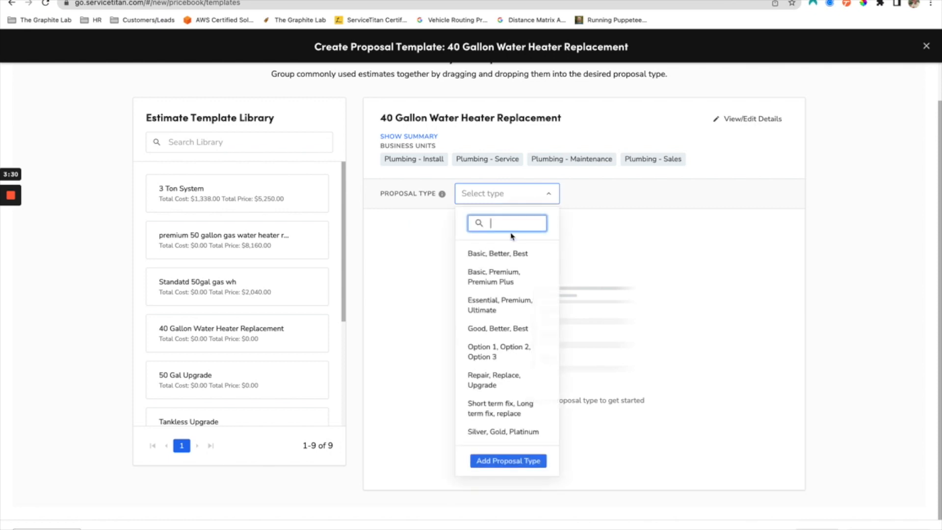
{"action": "left_click", "coordinate": [490, 282]}
{"action": "left_click", "coordinate": [548, 196]}
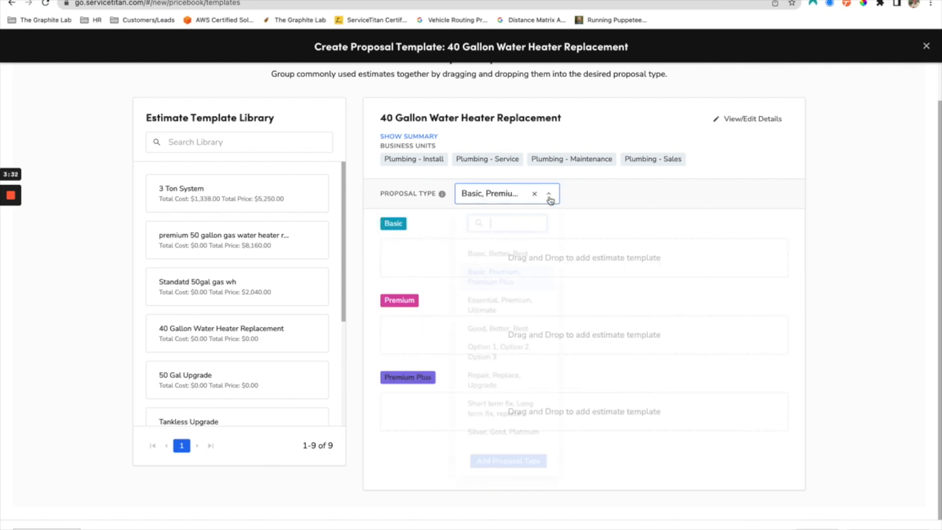
{"action": "left_click", "coordinate": [535, 194]}
Set the proposal type to "Good, Better, Best" and add the matching 40 Gallon Water Heater estimate template to each tier.
{"action": "left_click", "coordinate": [542, 194]}
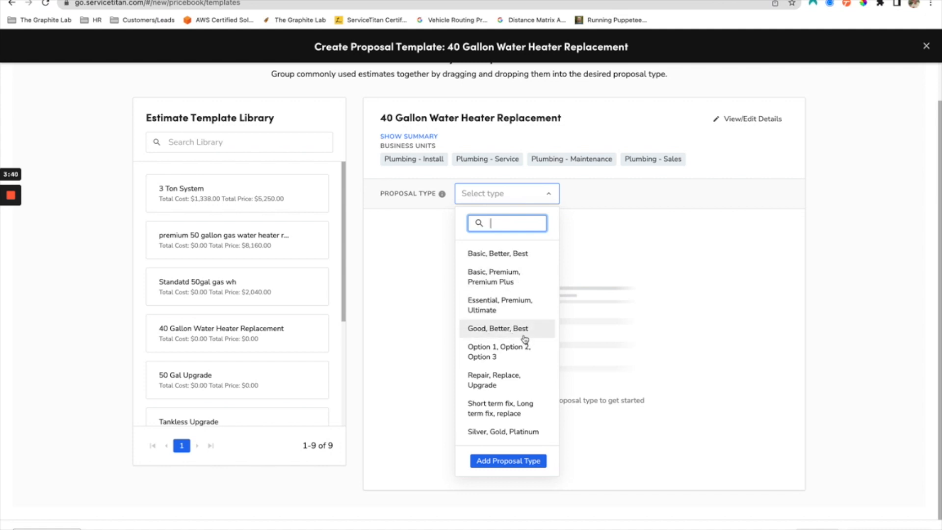
{"action": "left_click", "coordinate": [498, 328]}
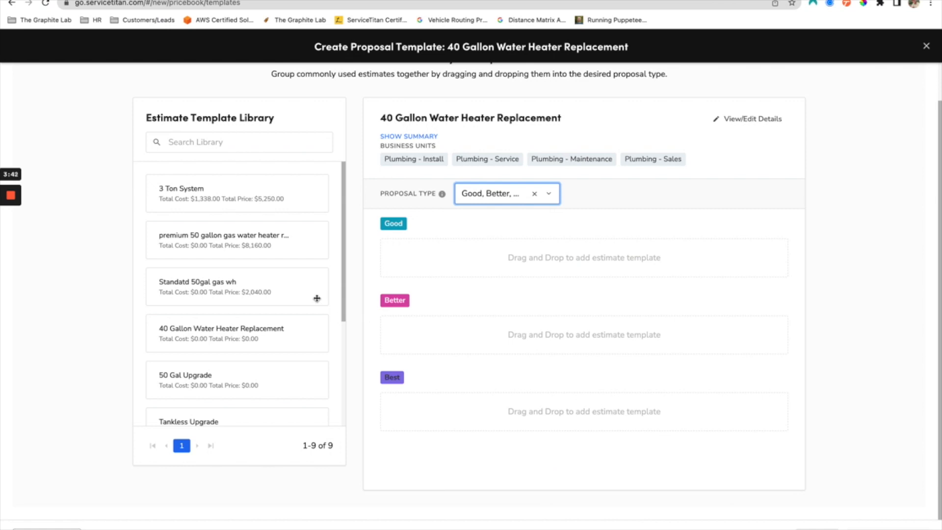
{"action": "scroll", "coordinate": [294, 290], "scroll_direction": "down", "scroll_amount": 4}
{"action": "left_click_drag", "start_coordinate": [205, 297], "coordinate": [437, 334]}
{"action": "left_click_drag", "start_coordinate": [217, 402], "coordinate": [426, 414]}
Save the proposal template and open the list of proposal templates.
{"action": "left_click", "coordinate": [888, 529]}
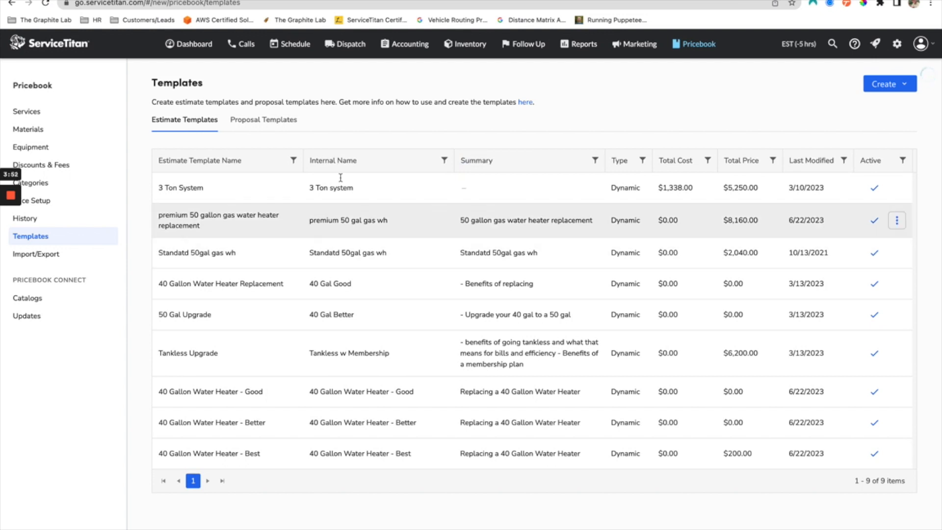
{"action": "left_click", "coordinate": [271, 122]}
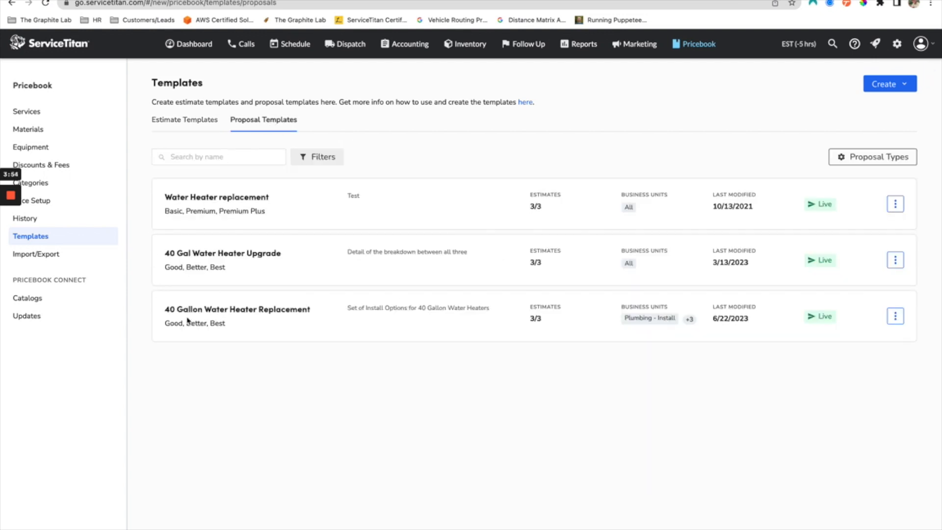